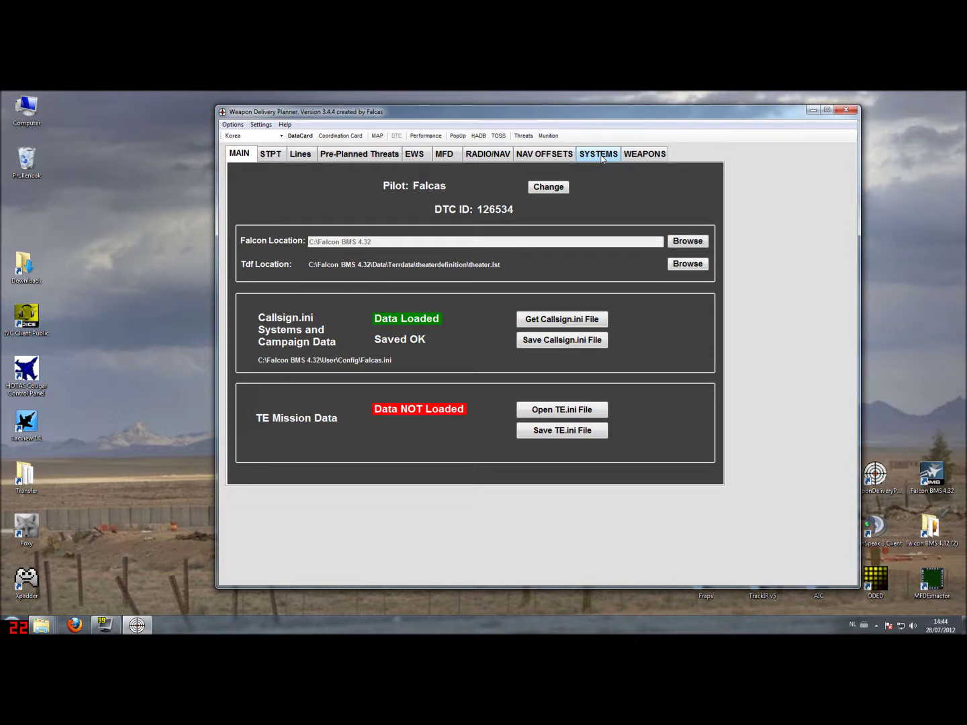
Step: Open the Falcas.ini SYSTEMS page and tick Include in DTC for the HUD settings
left_click(603, 159)
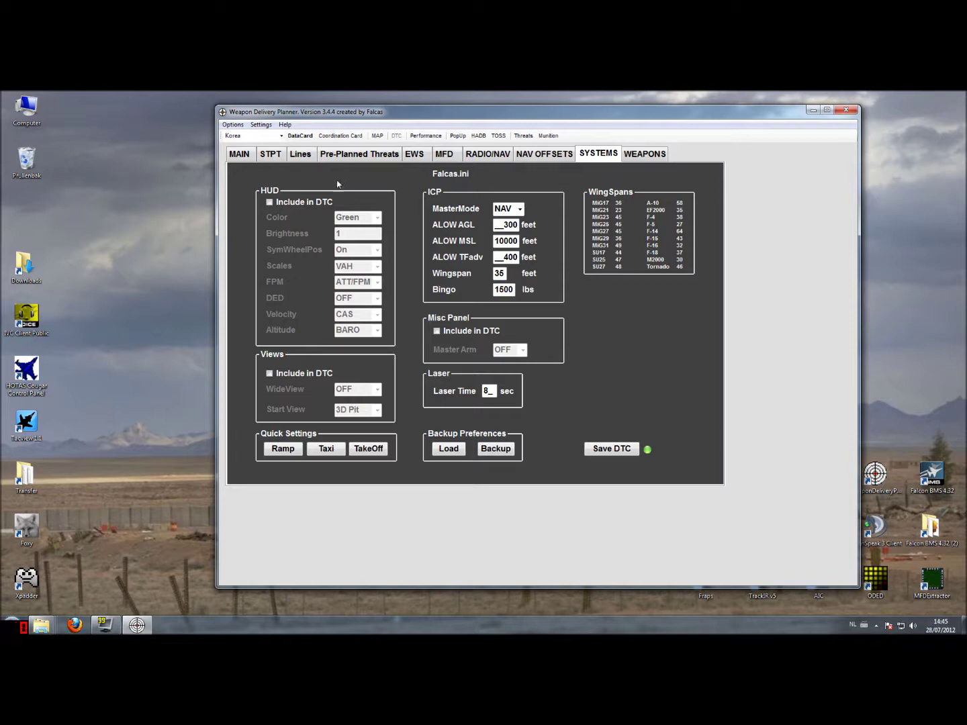
left_click(304, 204)
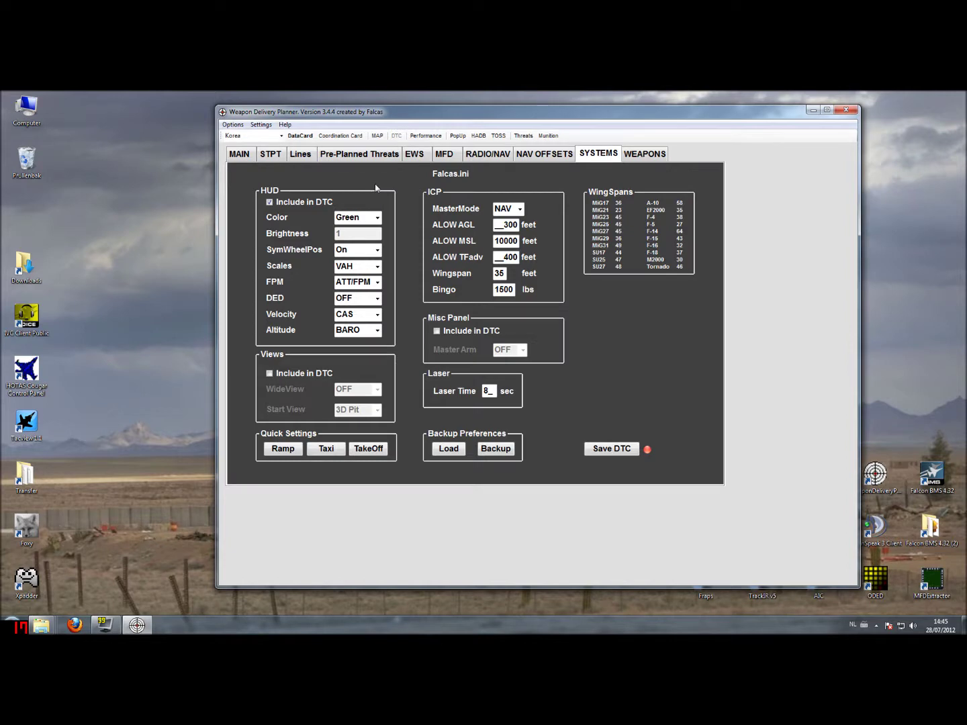
Step: Switch the HUD colour to Yellow, then set it back to Green
left_click(377, 218)
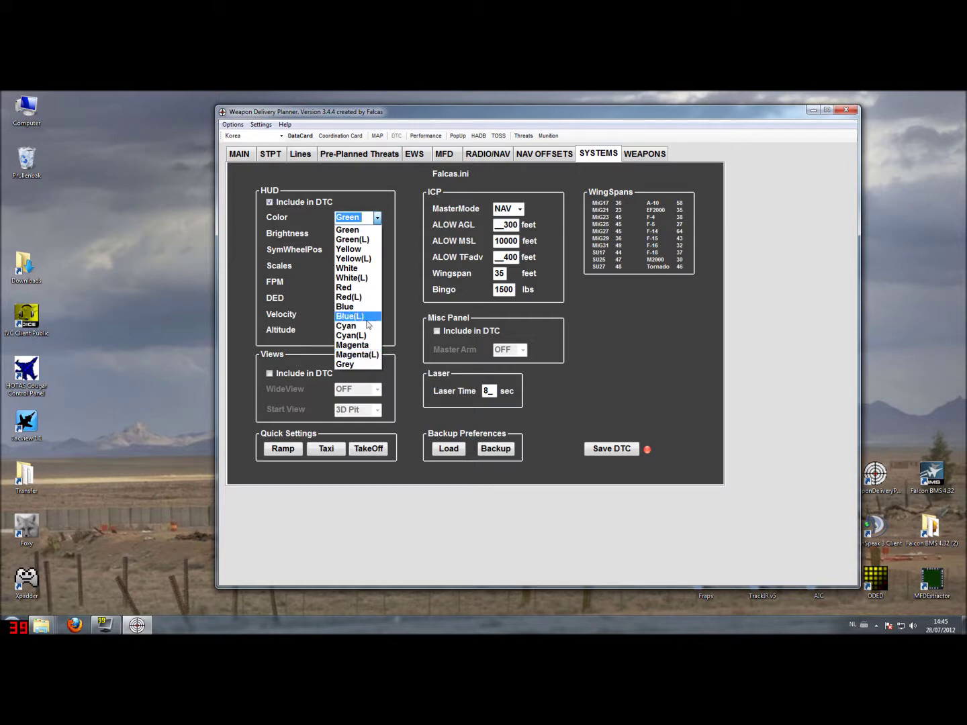
left_click(365, 252)
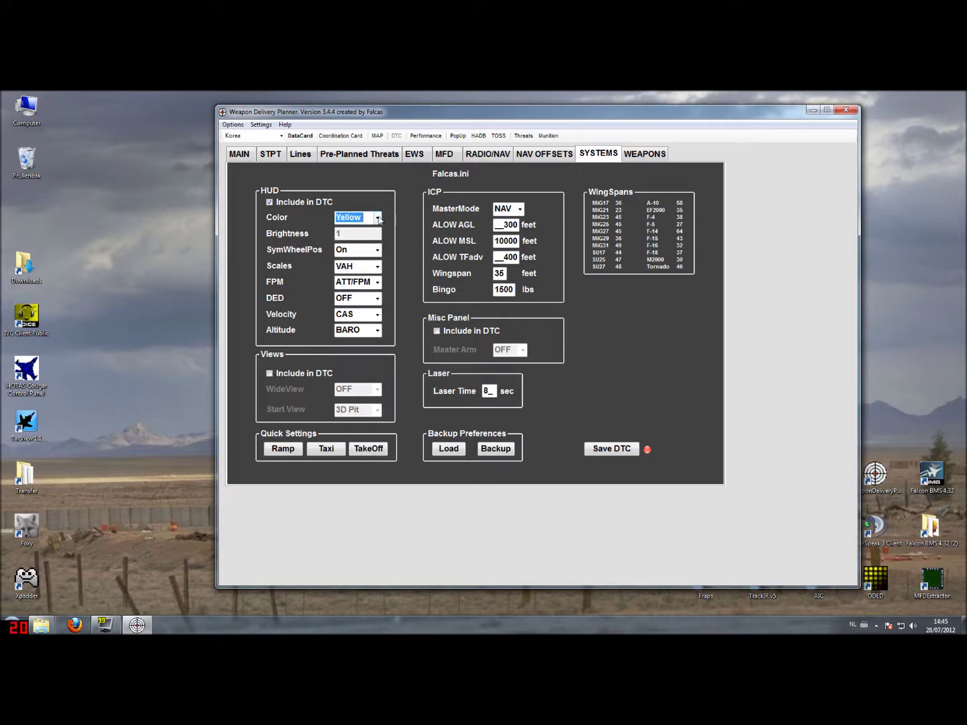
left_click(377, 217)
left_click(366, 230)
Step: Keep HUD SymWheelPos On, Scales VAH and FPM ATT/FPM
left_click(378, 251)
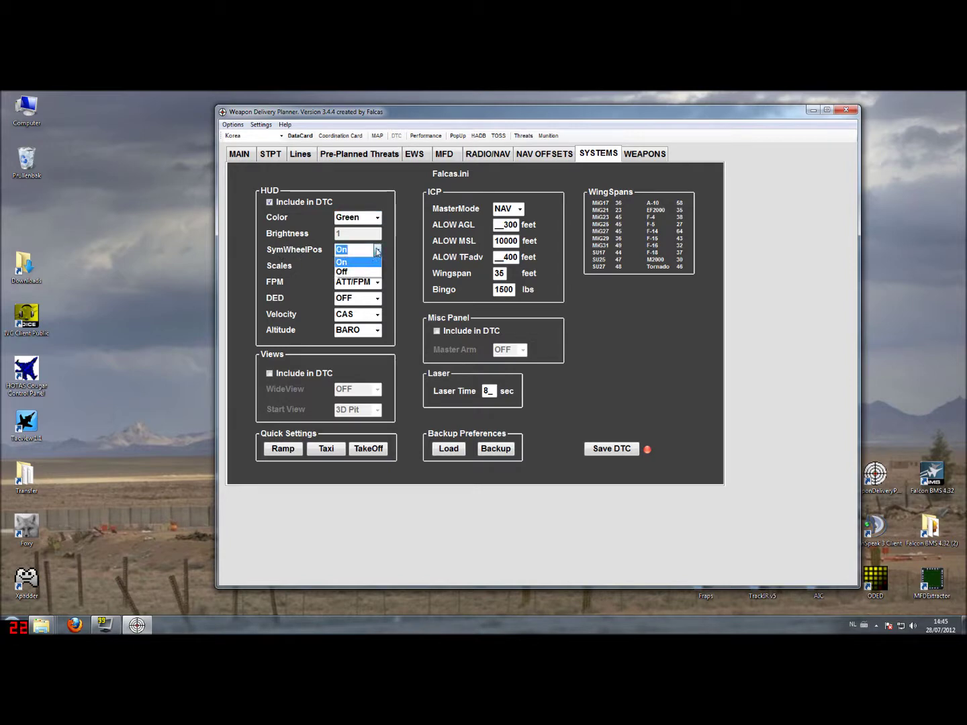
left_click(376, 262)
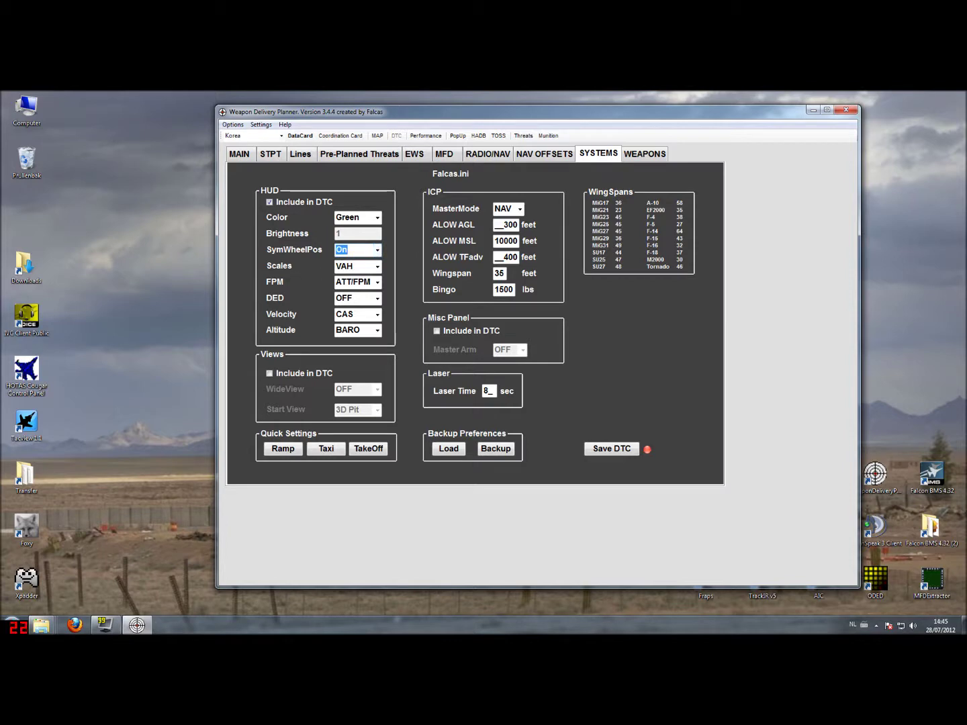
left_click(377, 267)
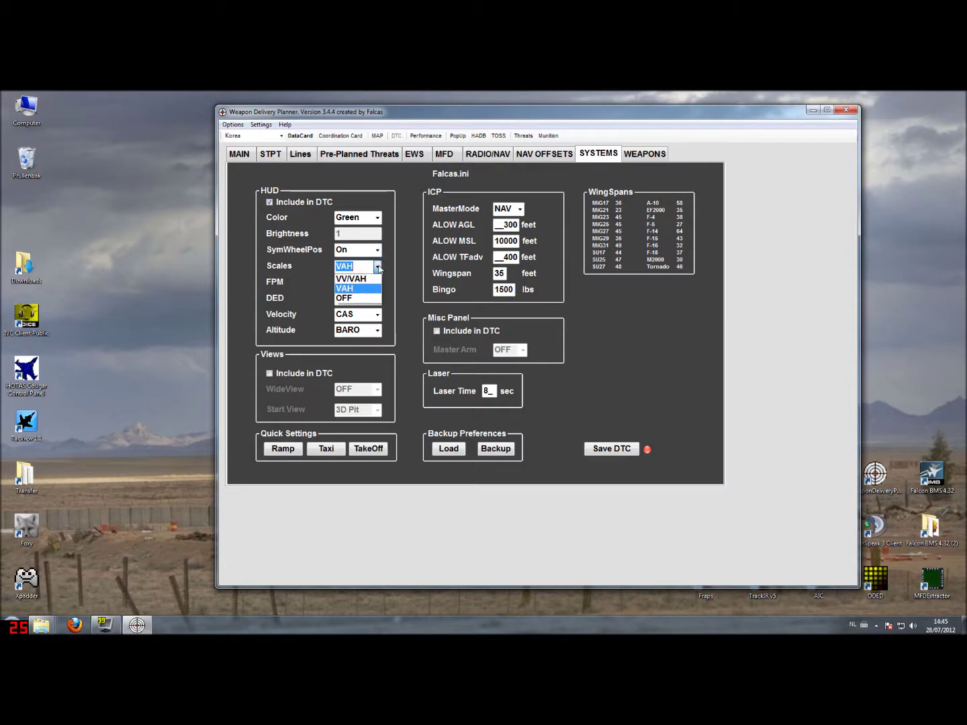
left_click(378, 268)
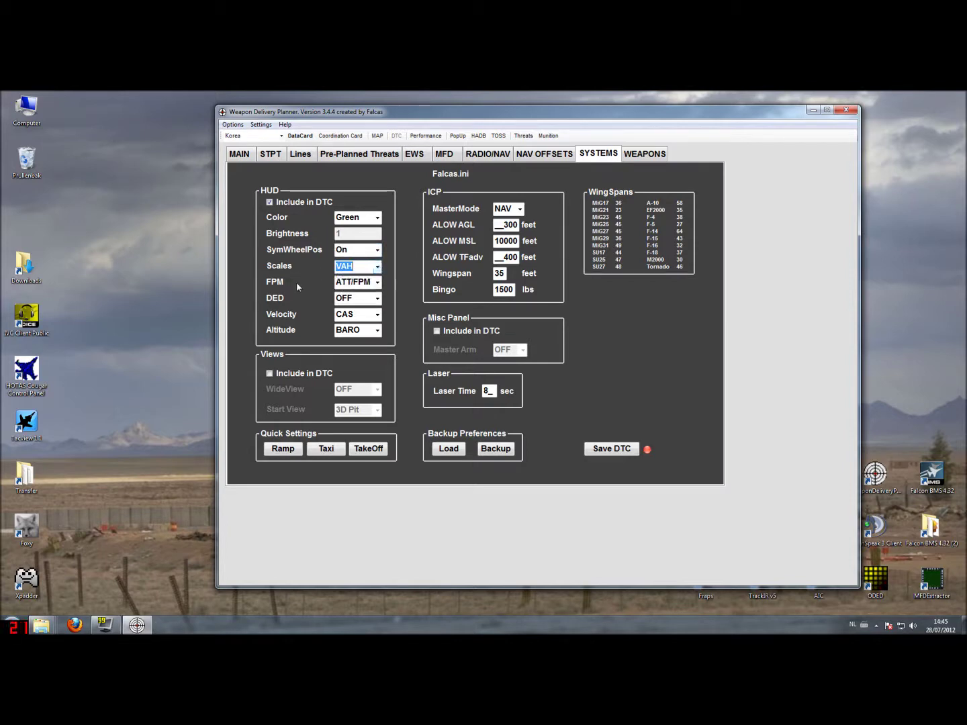
left_click(377, 285)
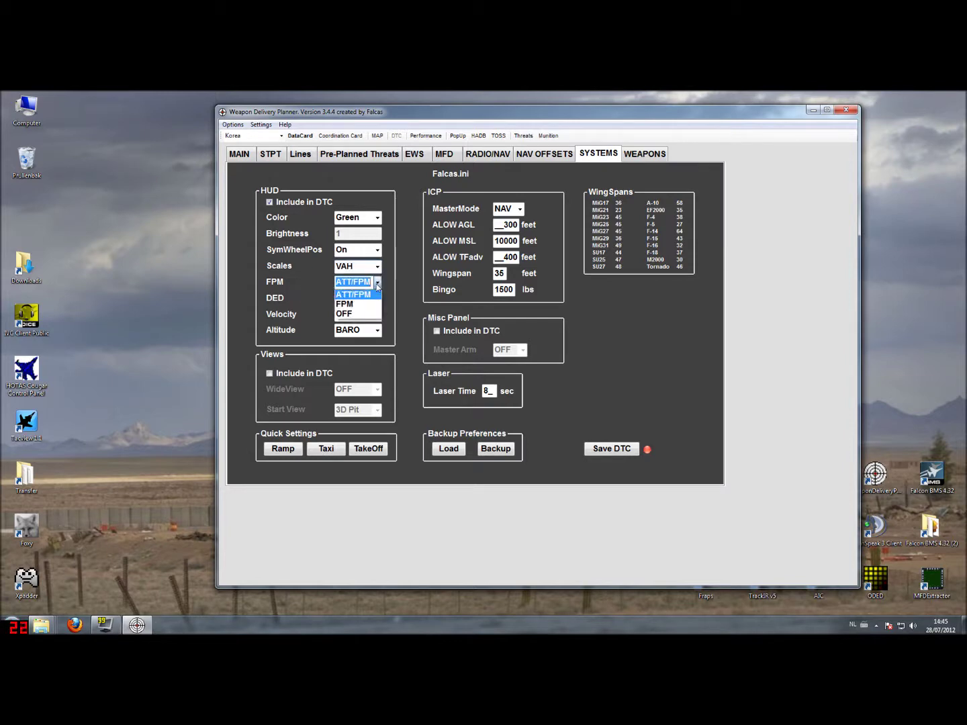
left_click(377, 285)
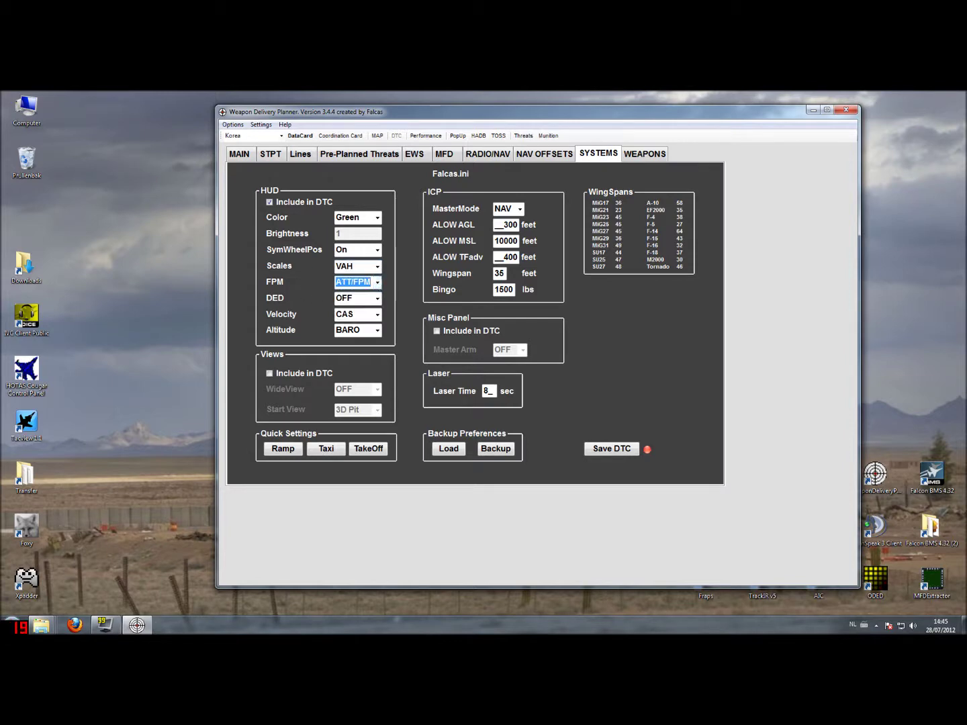
left_click(378, 299)
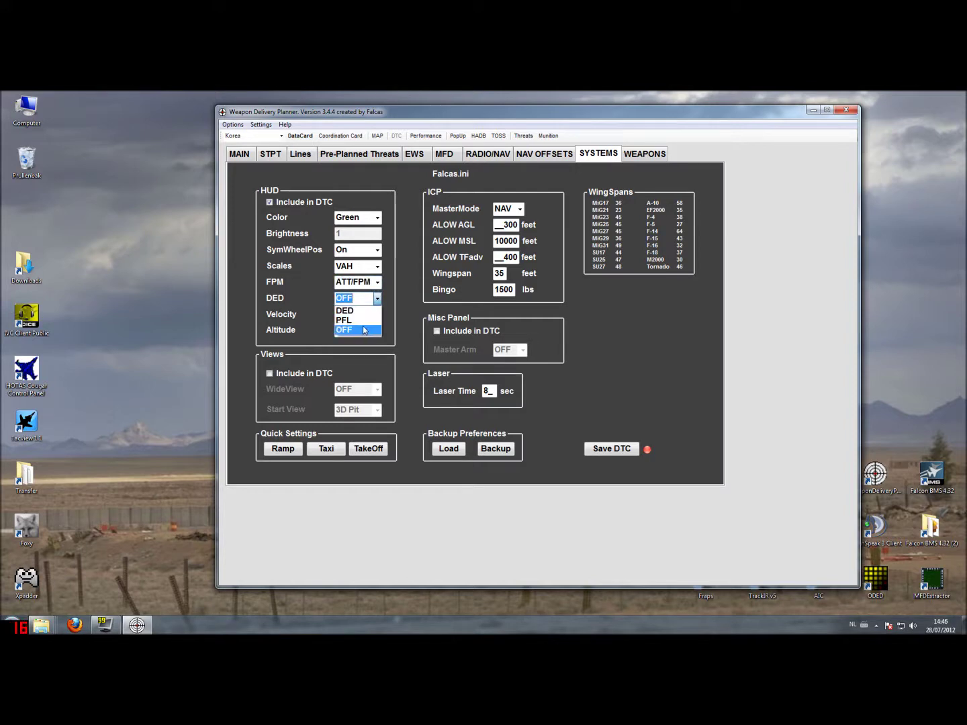
left_click(366, 329)
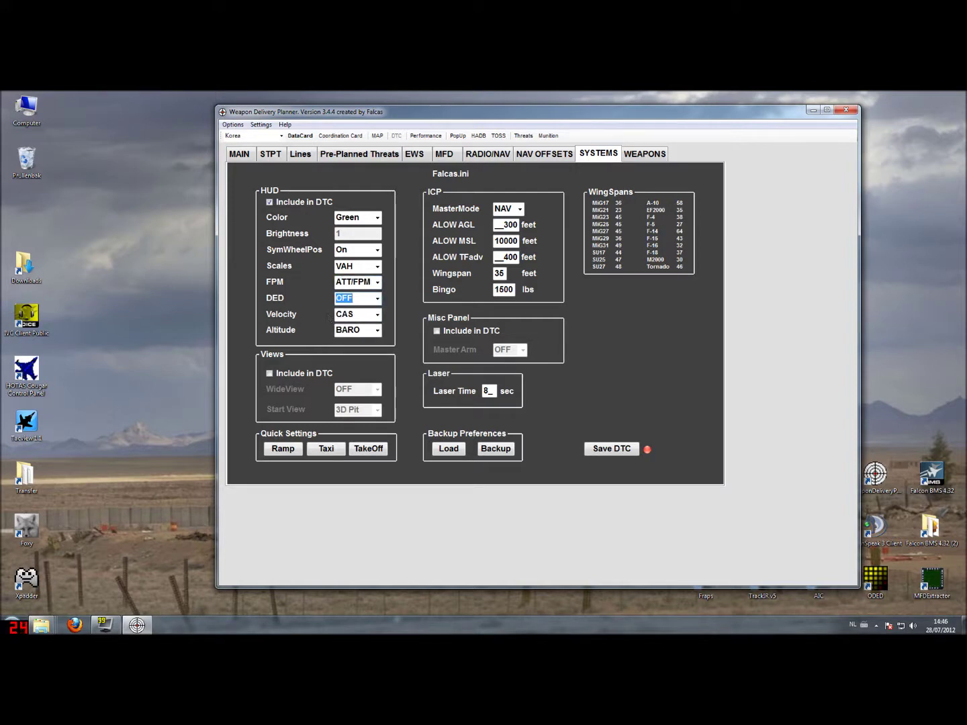
left_click(378, 315)
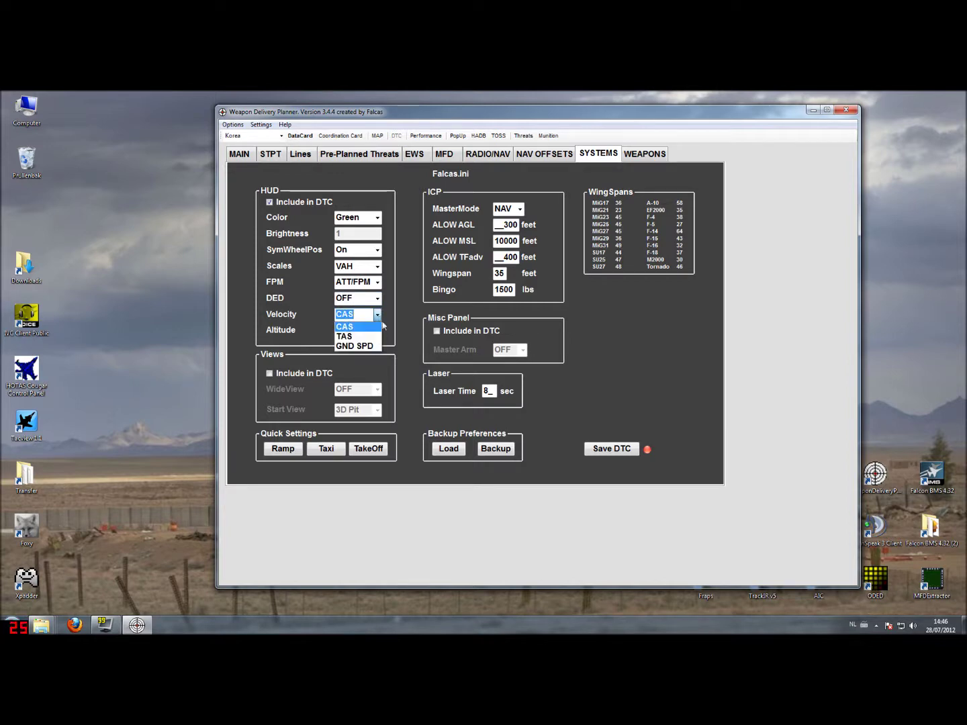
left_click(368, 326)
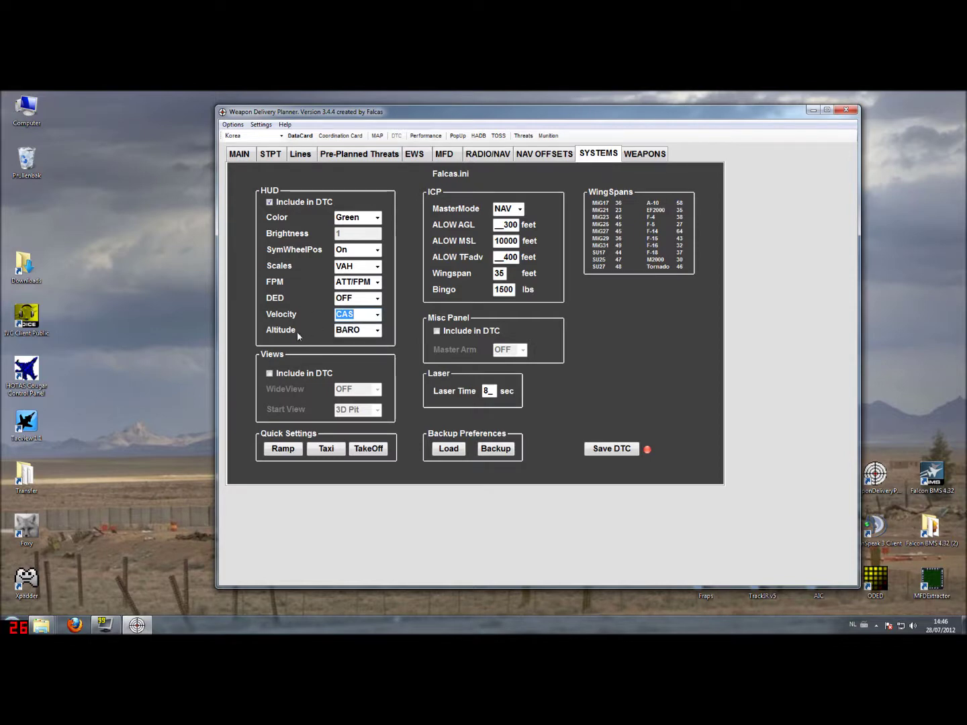
left_click(378, 330)
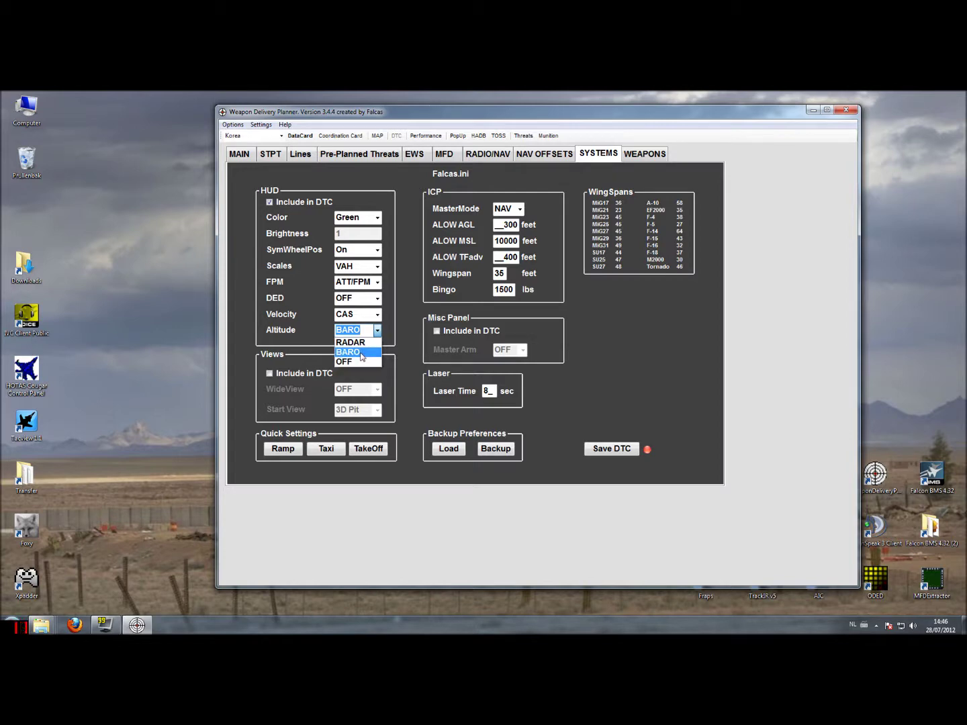
left_click(362, 354)
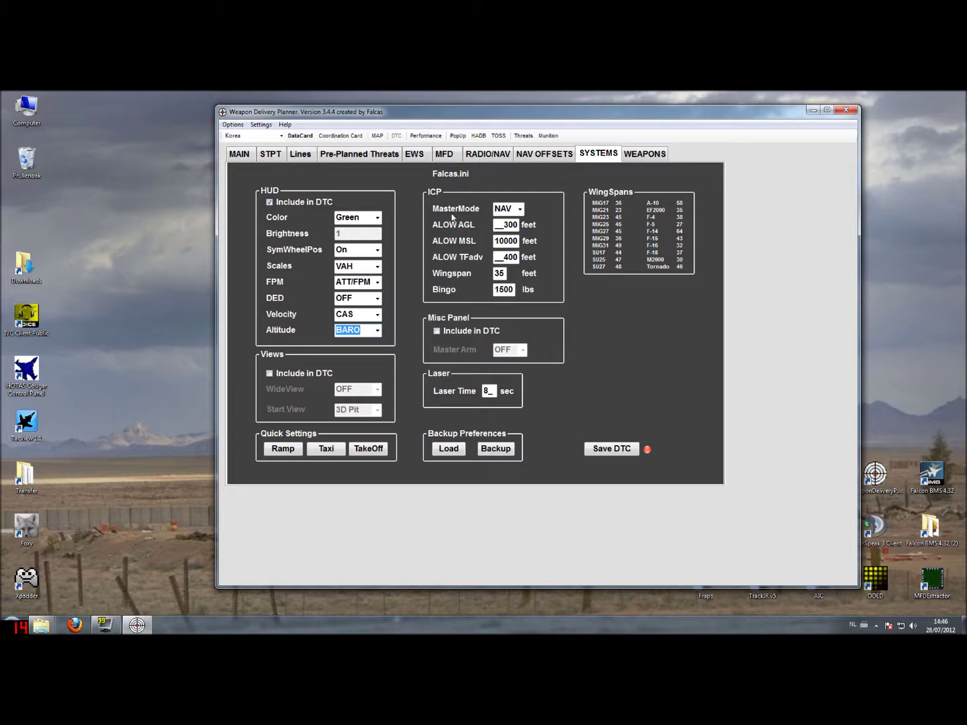
left_click(520, 210)
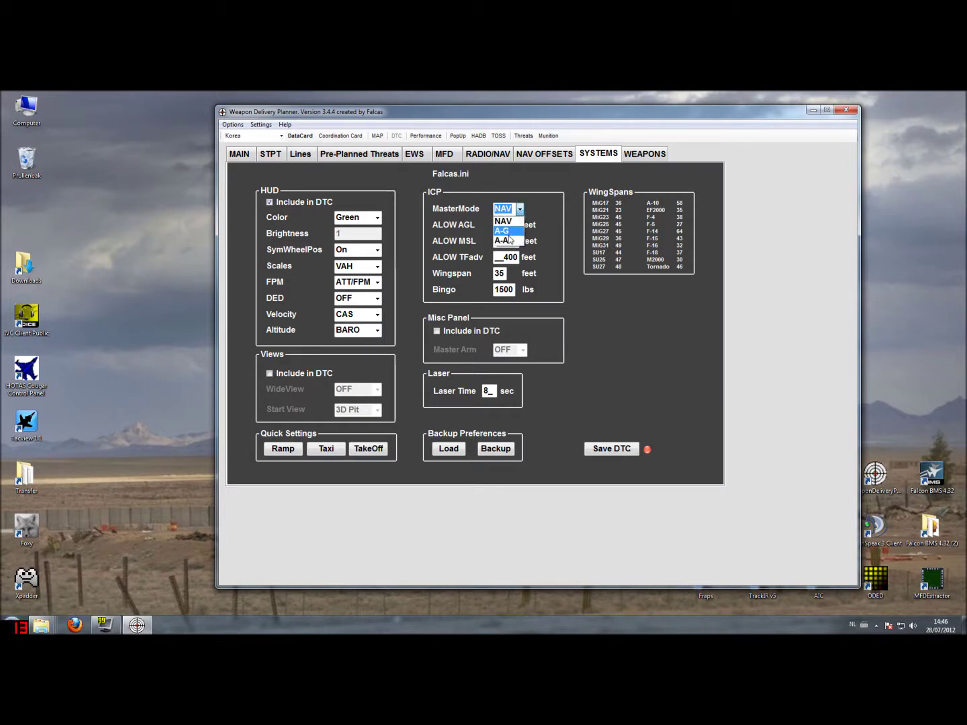
Step: Leave the ICP master mode at NAV and go to the DataCard page
left_click(512, 223)
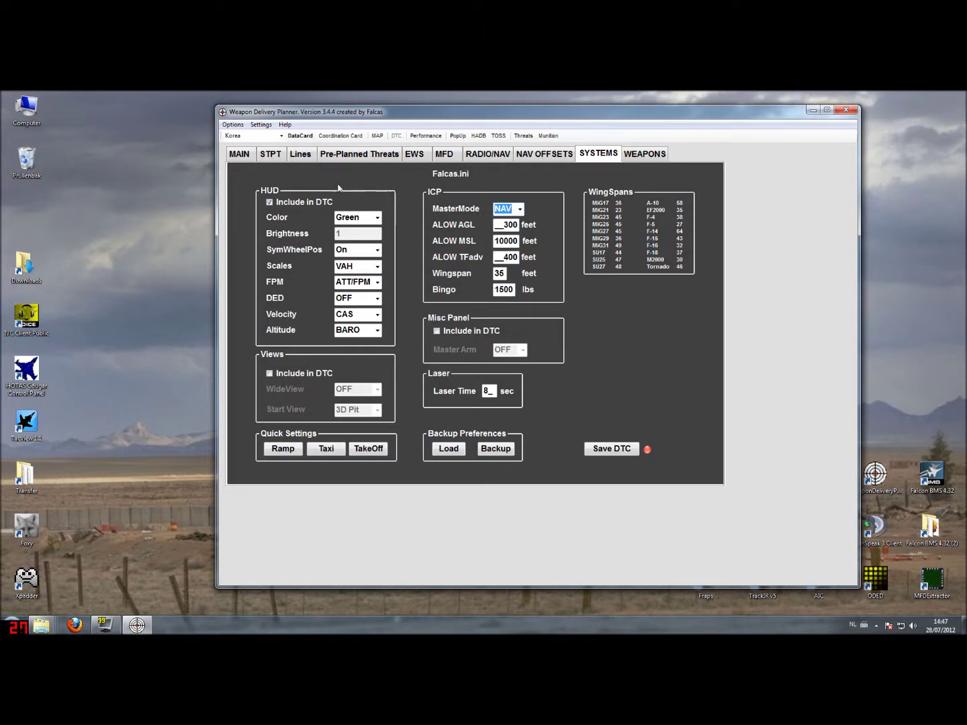
left_click(300, 136)
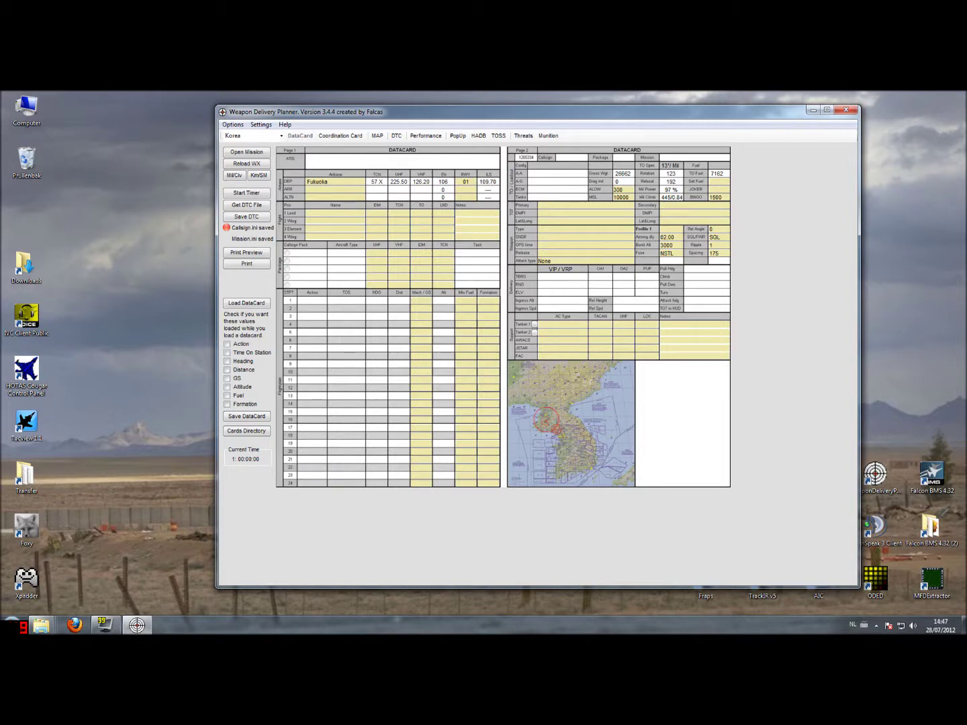
Step: Change the datacard ALOW to 100 and MSL to 5000, then return to the DTC systems settings
left_click_drag(615, 189, 581, 221)
type("1")
left_click(614, 197)
type("5")
left_click(396, 137)
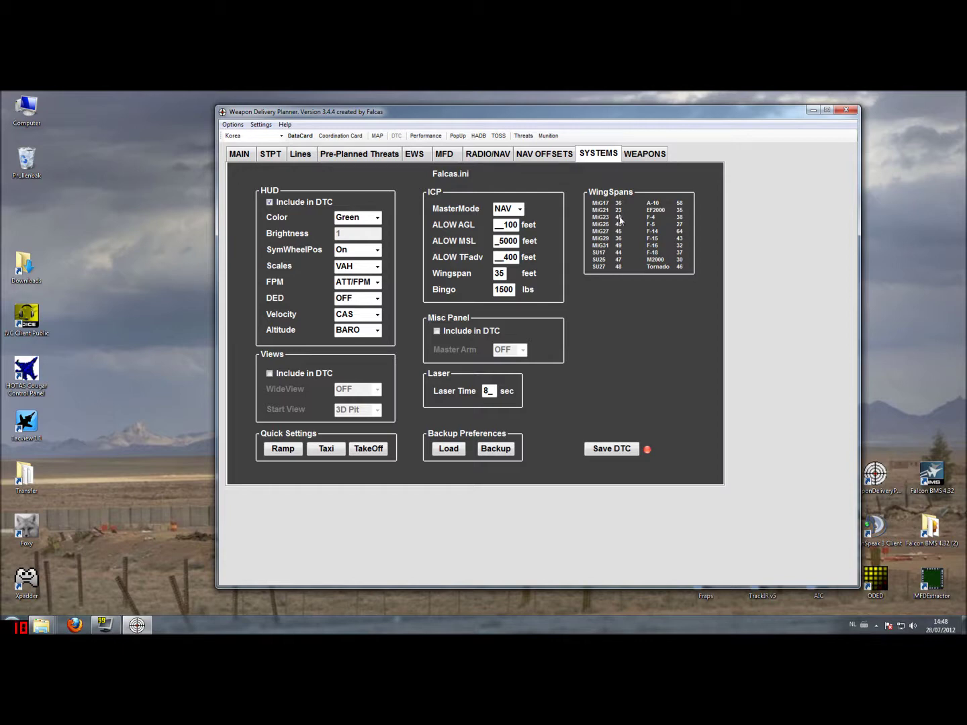
Step: Replace the ICP wingspan of 35 with 23 feet
left_click(509, 275)
key("BackSpace")
key("BackSpace")
type("23")
left_click(300, 136)
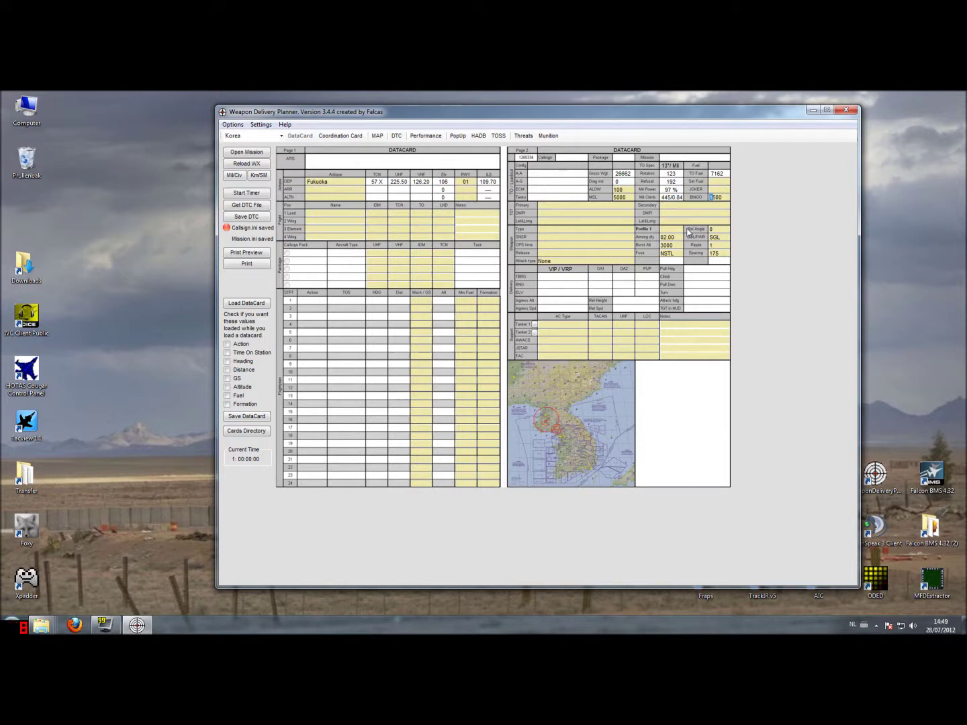
type("27")
left_click(397, 137)
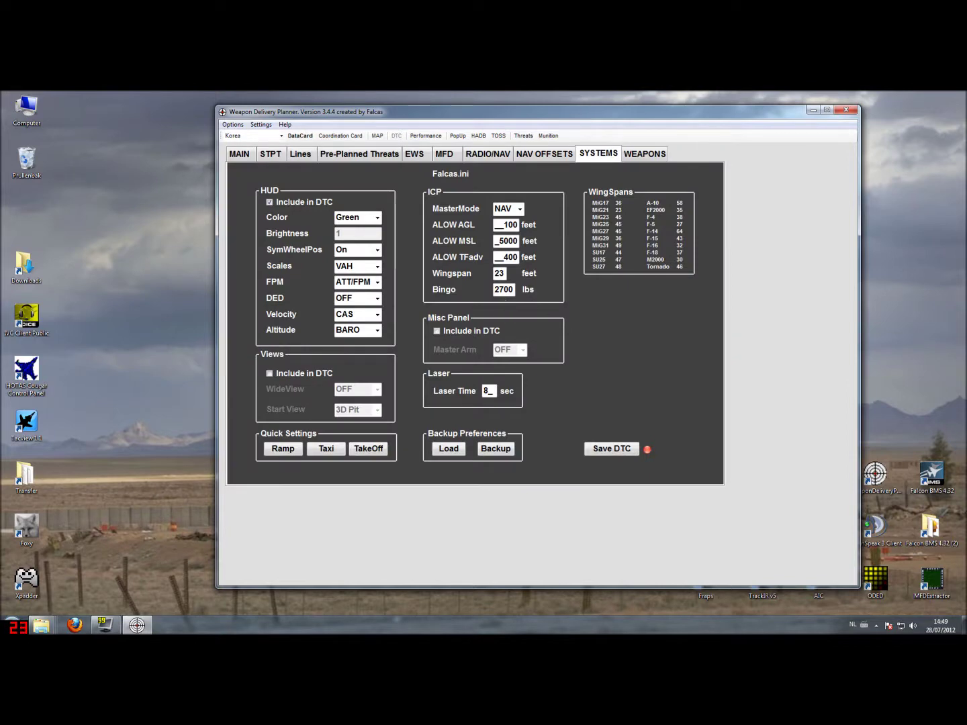
key("shift+Left")
key("shift+Left")
key("shift+Left")
key("Home")
type("1")
key("shift+Right")
type("5")
left_click(300, 135)
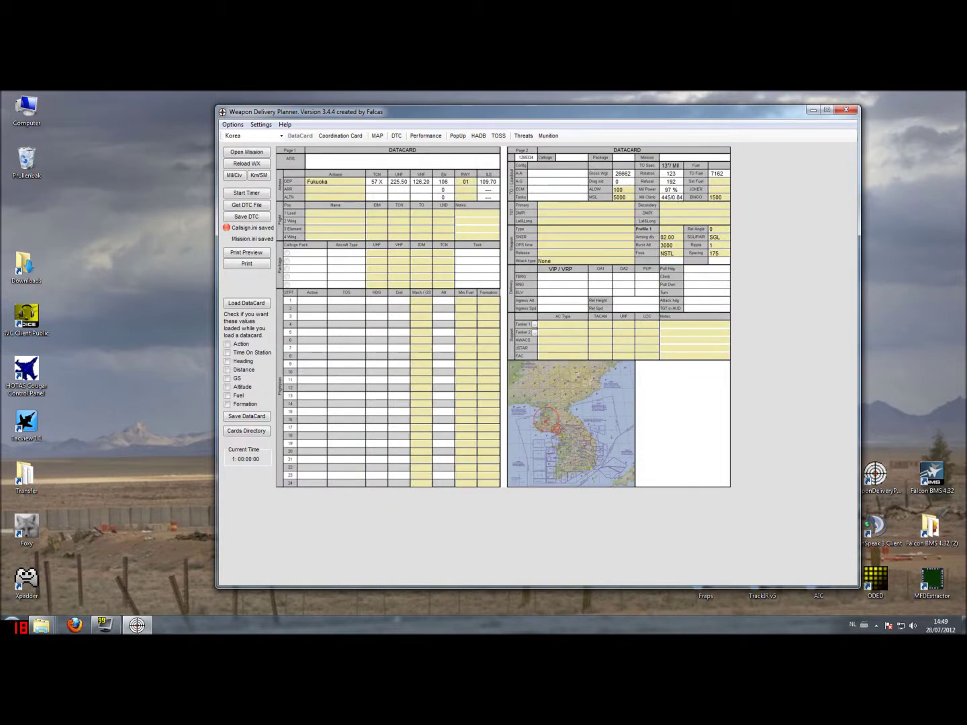
left_click(397, 136)
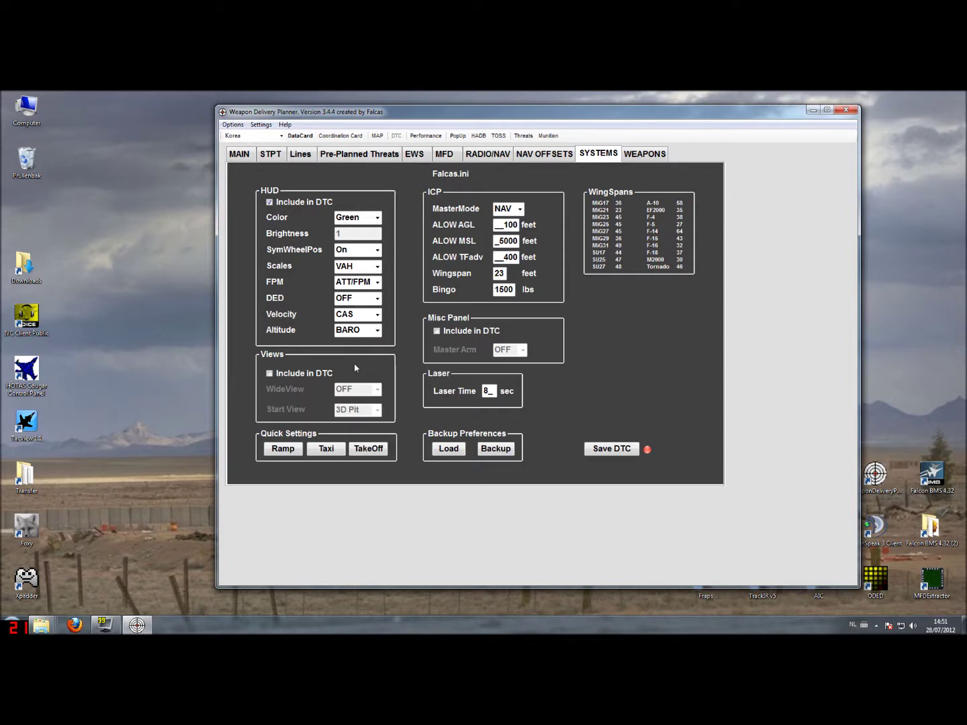
left_click(286, 376)
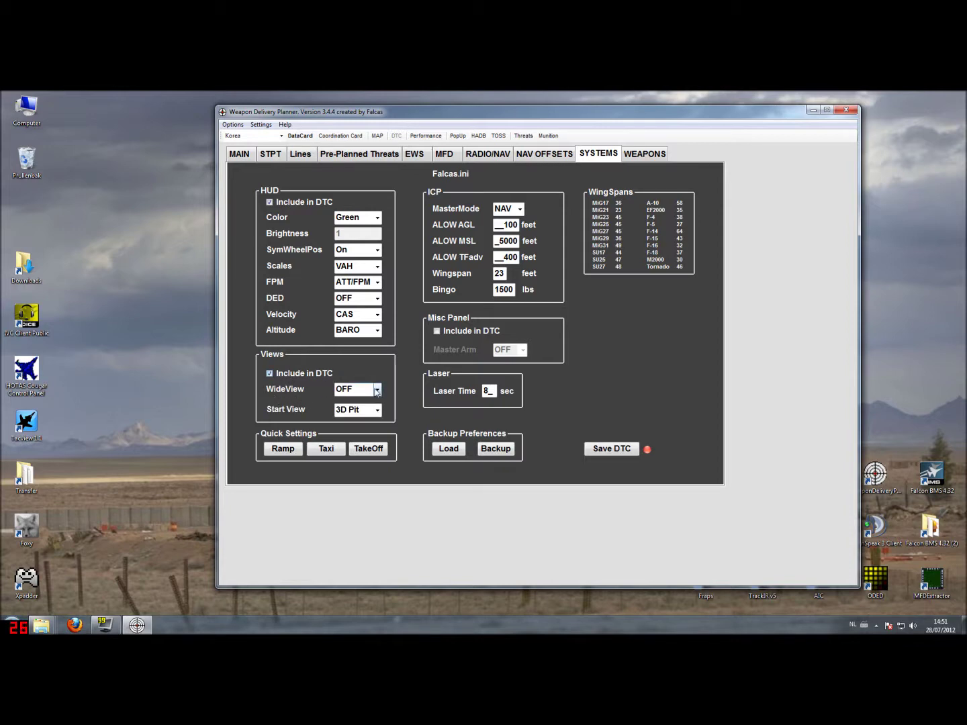
left_click(376, 392)
left_click(376, 391)
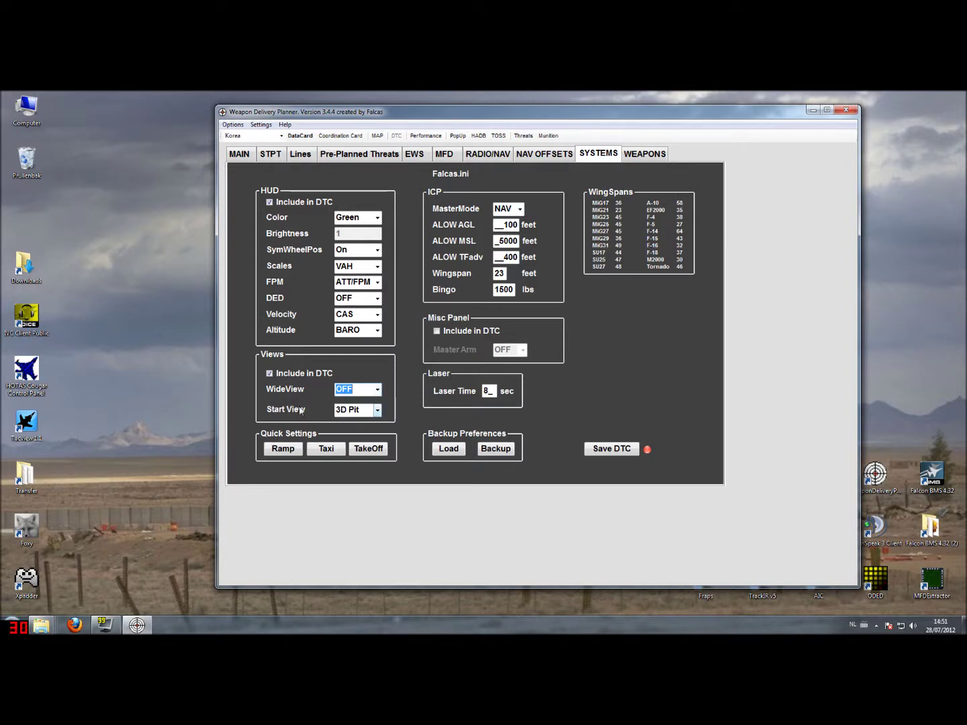
left_click(378, 411)
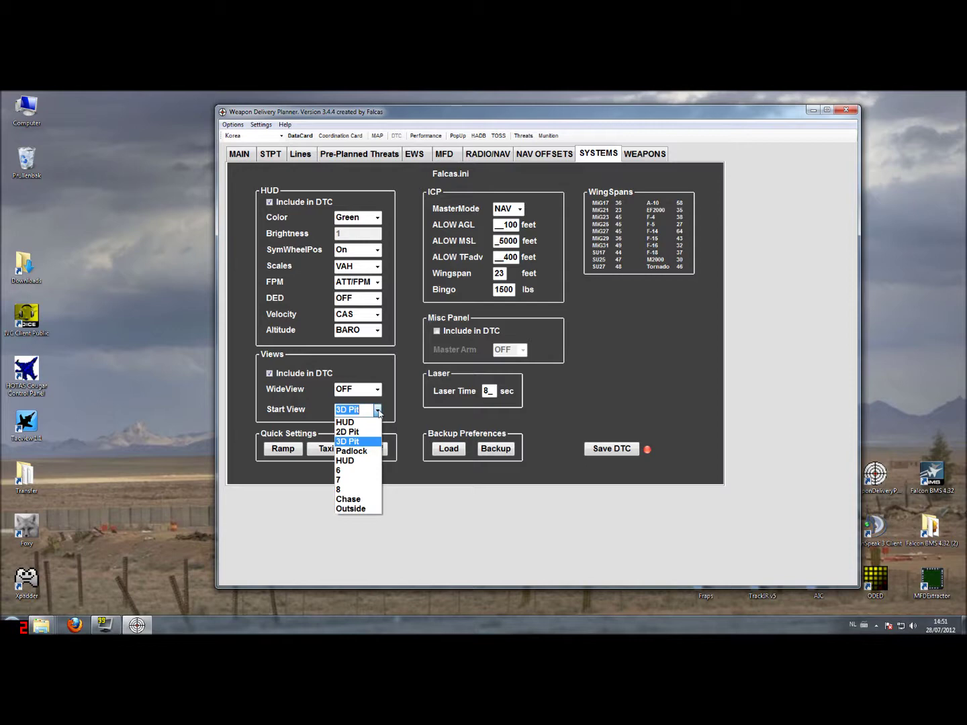
left_click(378, 411)
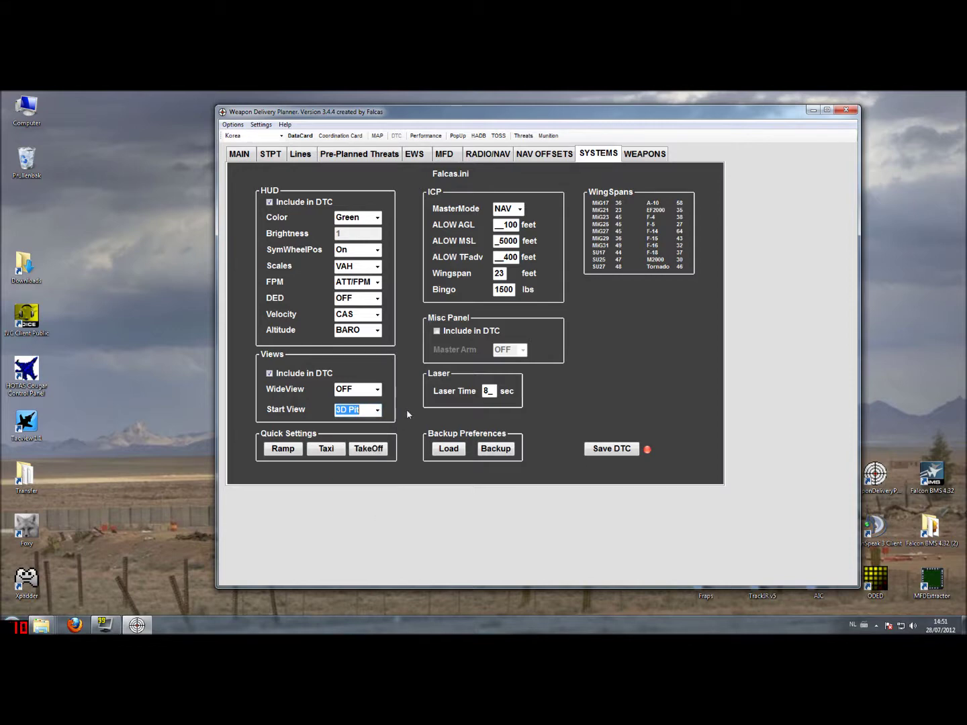
left_click(269, 374)
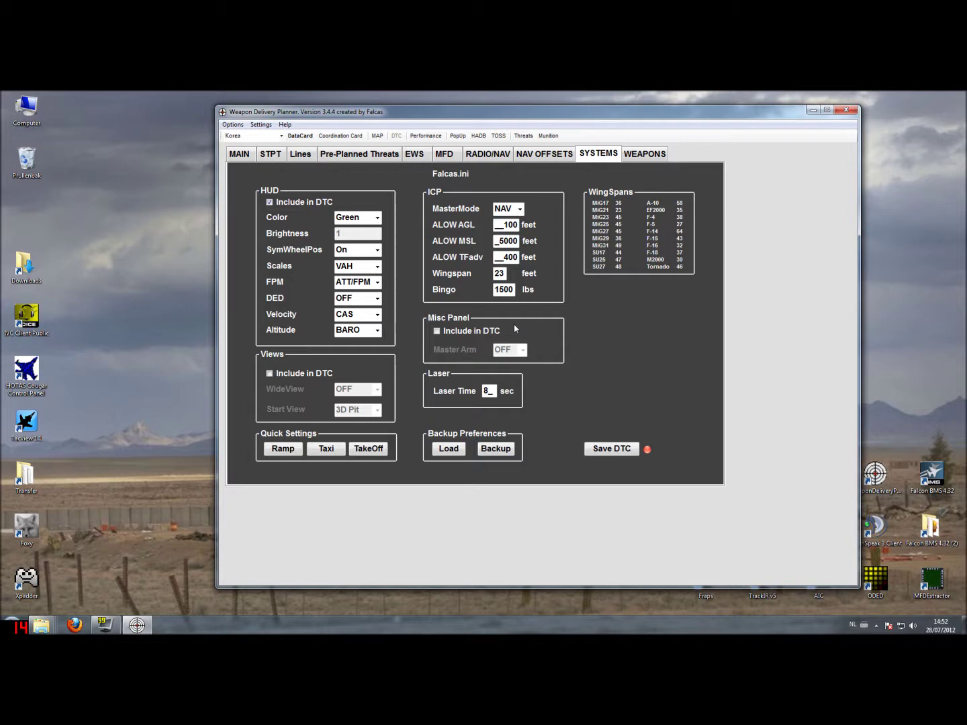
left_click(456, 331)
left_click(523, 353)
left_click(523, 351)
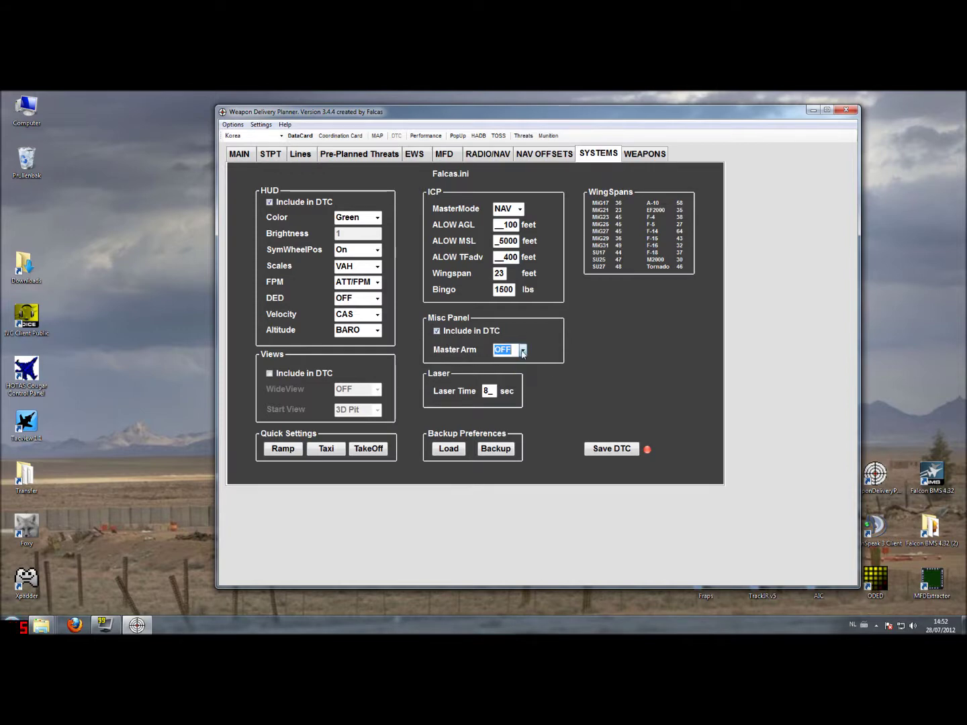
left_click(437, 332)
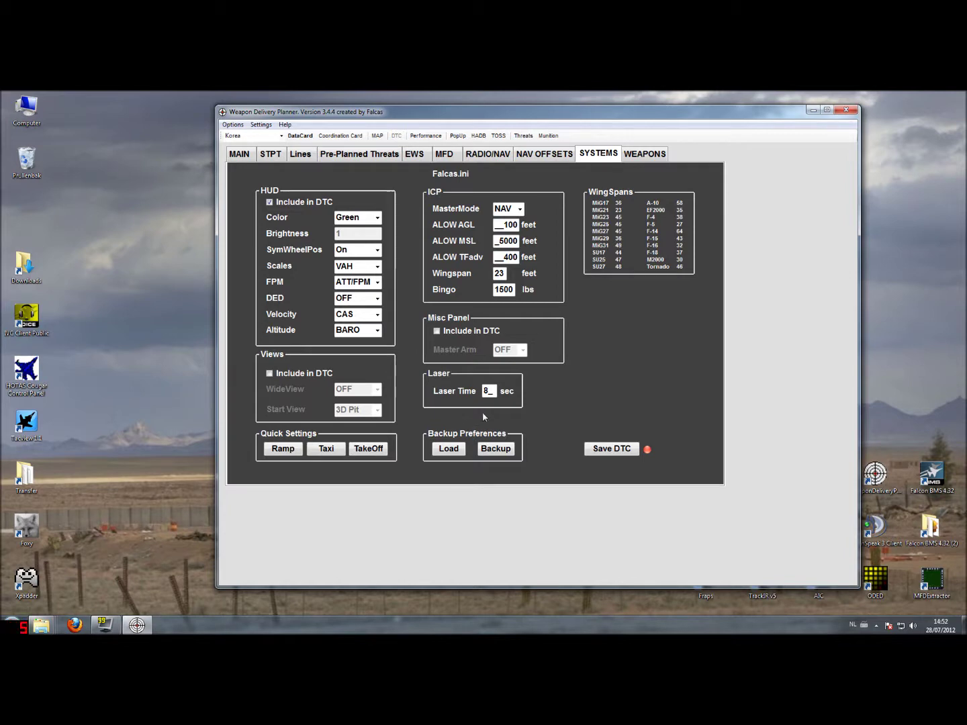
Step: Enter 20 as the Laser Time, then apply the Ramp quick-settings preset
double_click(486, 390)
type("20")
double_click(490, 391)
left_click(283, 448)
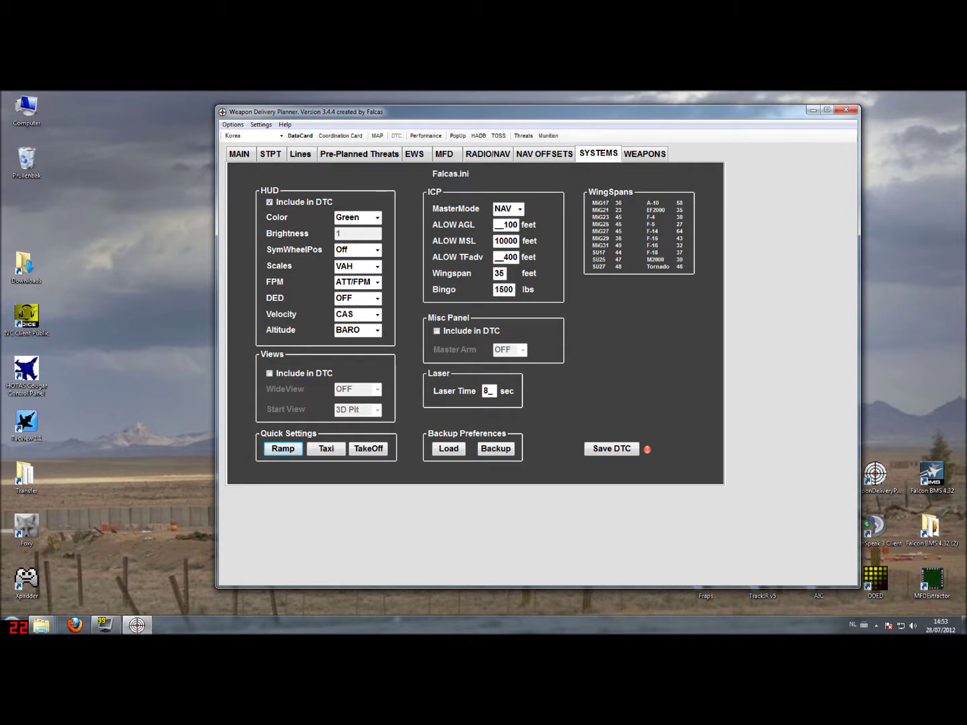
left_click(332, 449)
left_click(369, 450)
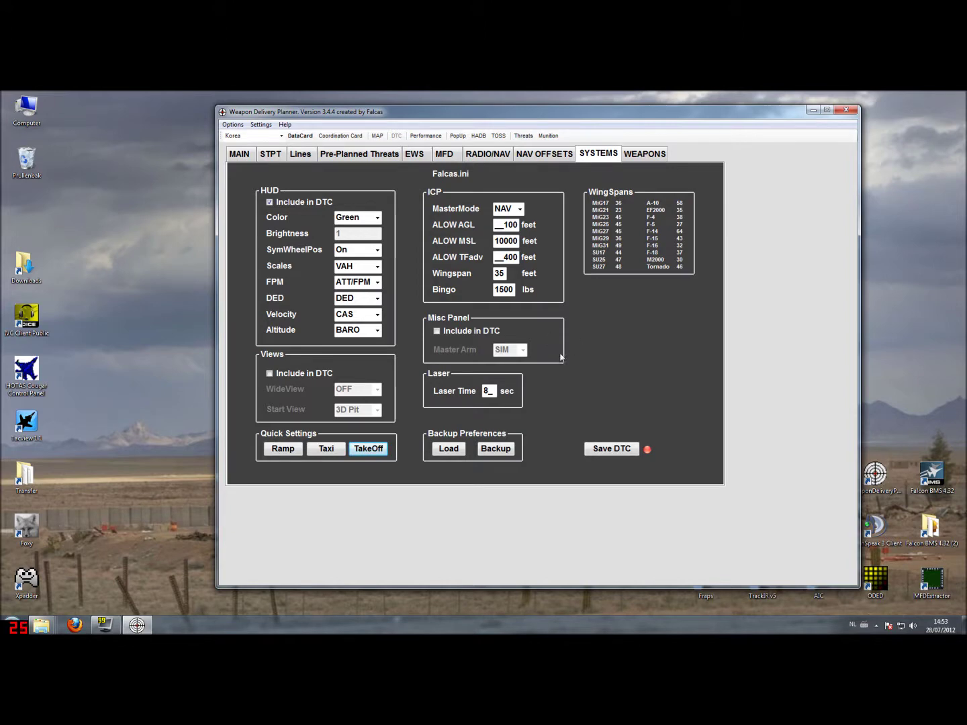
left_click(291, 449)
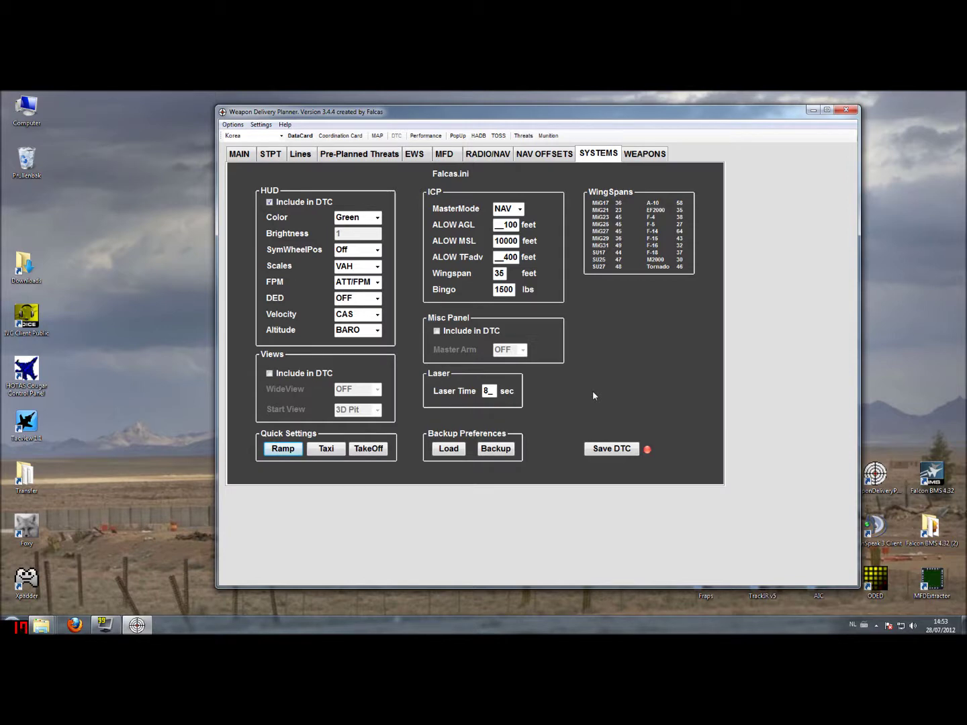
Step: Save the systems settings to the DTC and acknowledge the confirmation
left_click(608, 449)
left_click(492, 389)
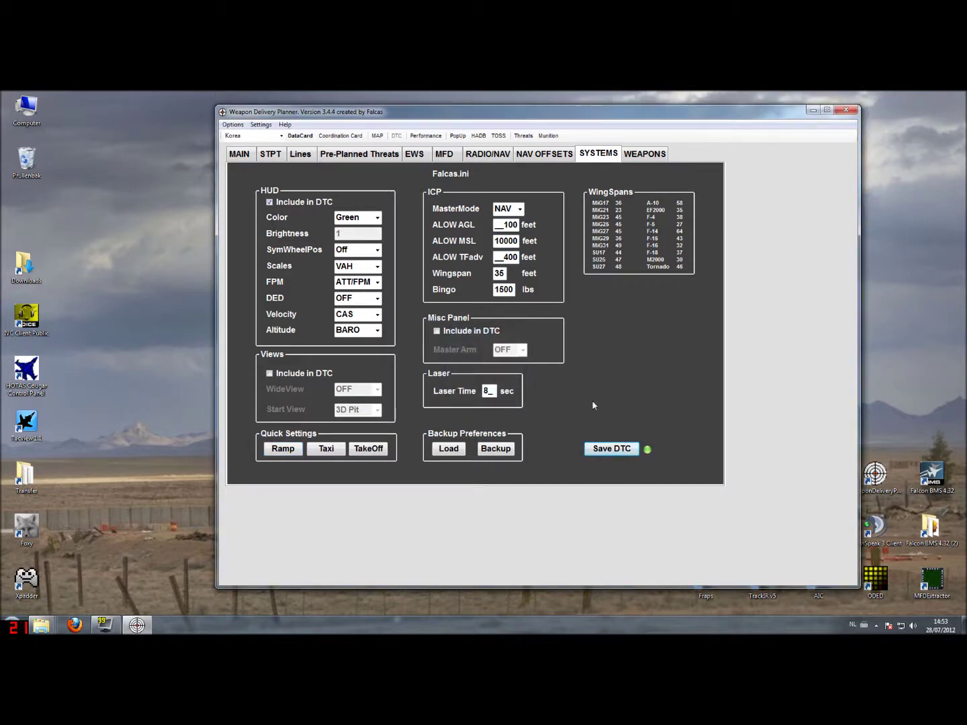